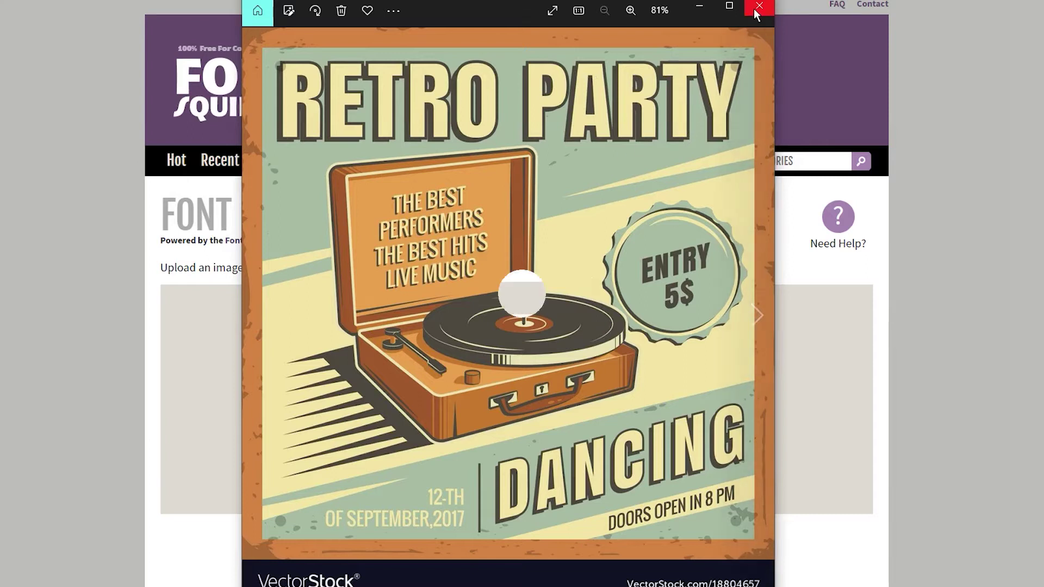
# Close the poster viewer and upload the Donuts poster to Font Squirrel's Font Identifier.
pyautogui.click(759, 5)
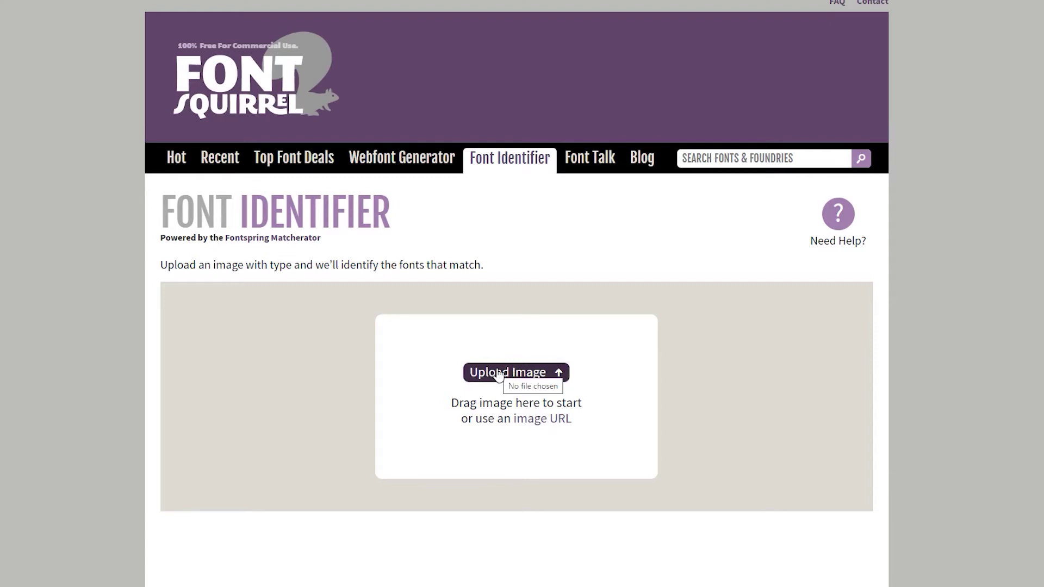
pyautogui.scroll(-1, 157, 381)
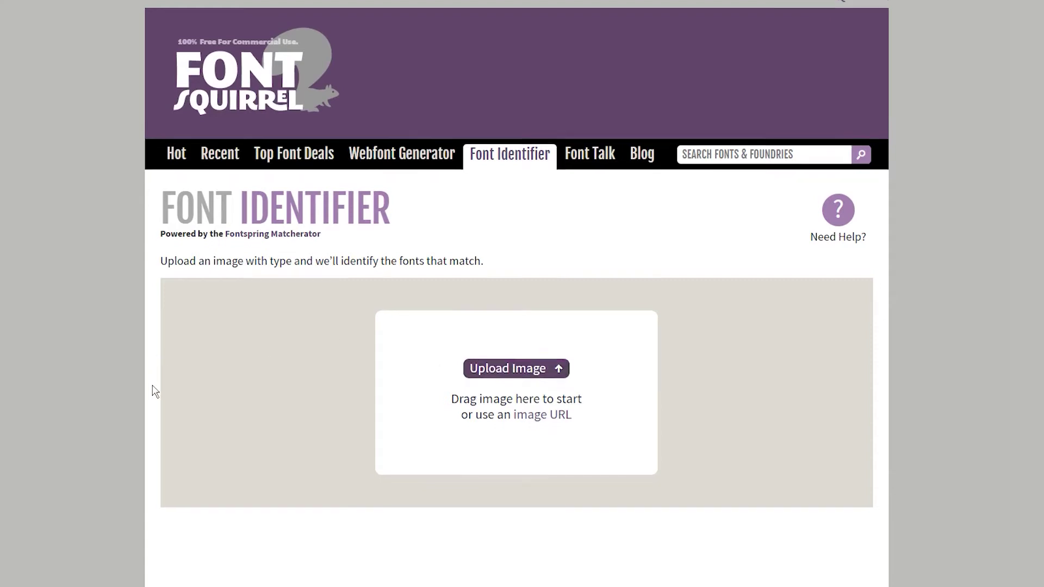
pyautogui.scroll(1, 154, 390)
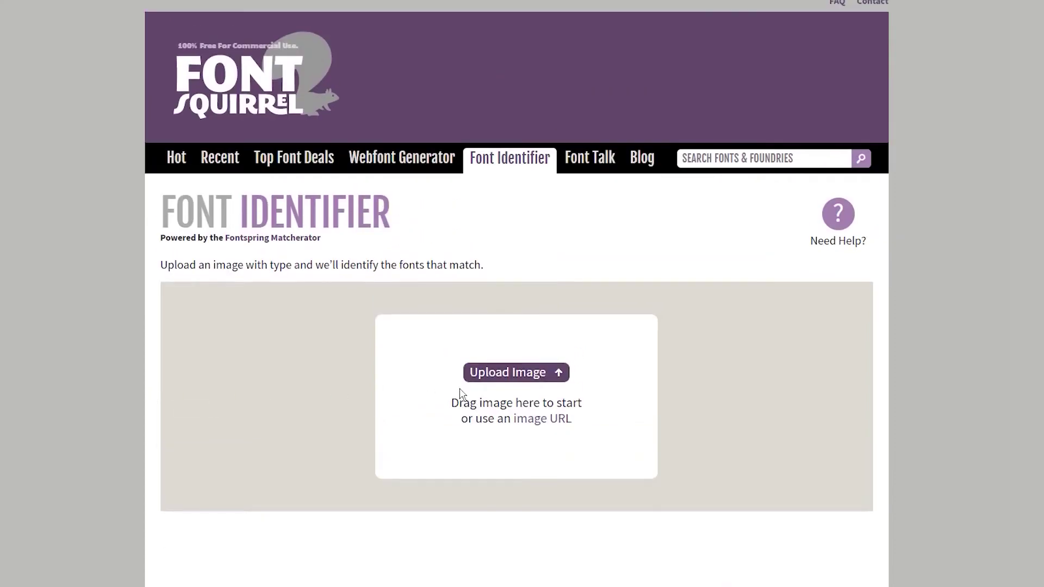
pyautogui.click(483, 375)
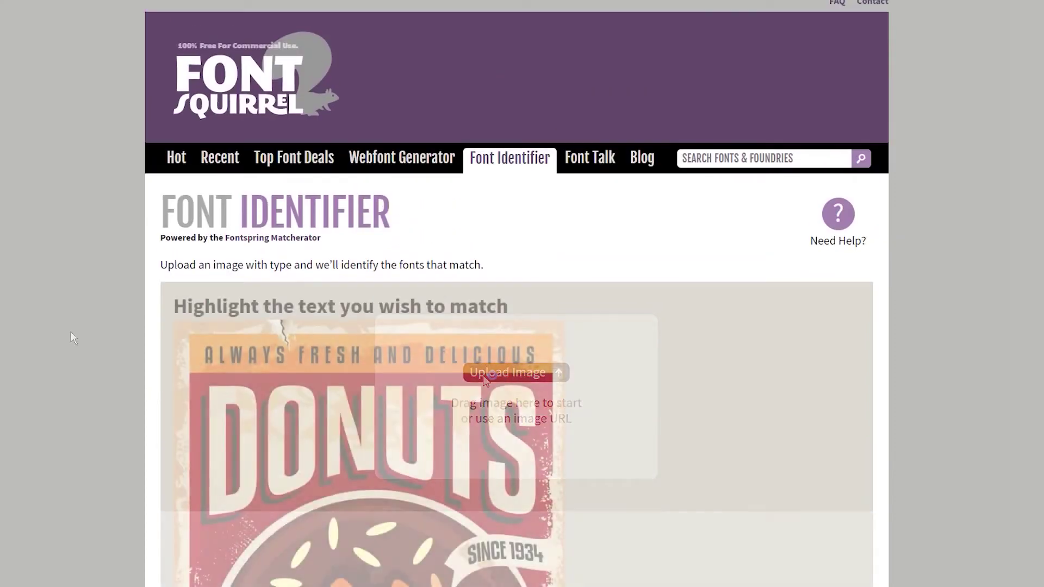
# Shrink the selection to the ALWAYS FRESH AND DELICIOUS tagline and run Matcherate It!
pyautogui.scroll(-1, 71, 331)
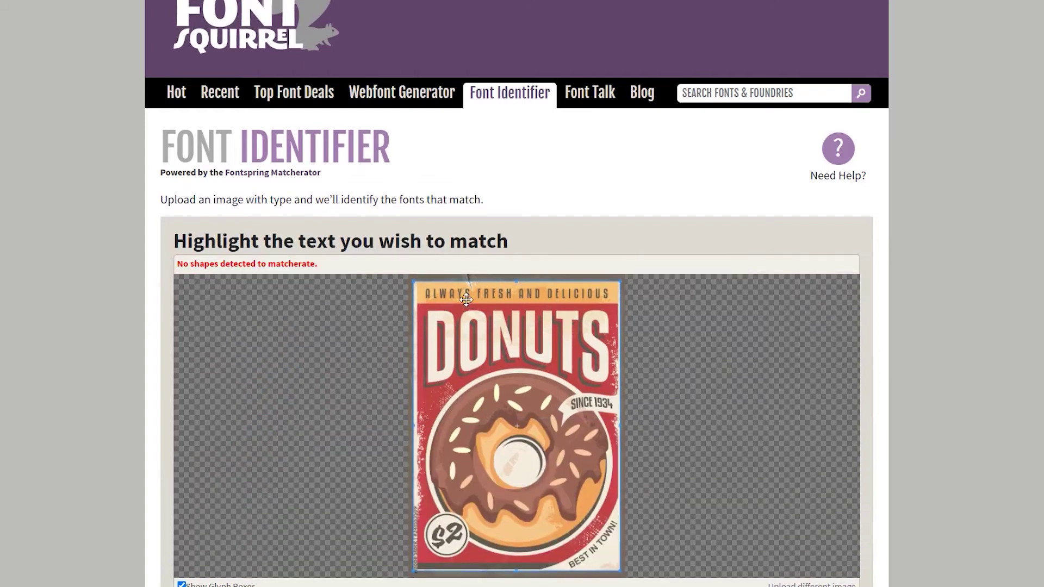
pyautogui.moveTo(506, 561); pyautogui.dragTo(501, 303)
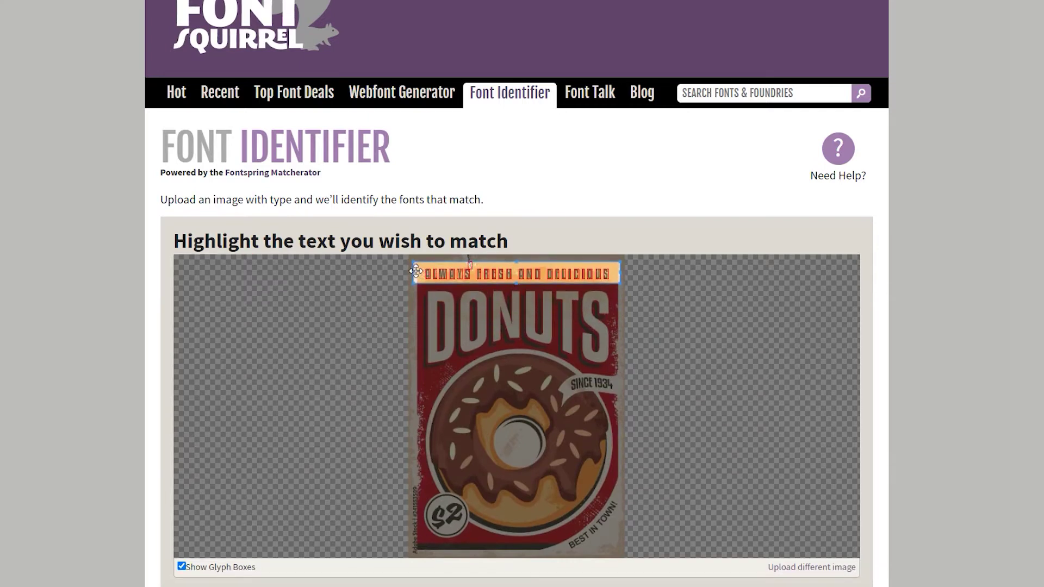
pyautogui.moveTo(419, 271); pyautogui.dragTo(419, 270)
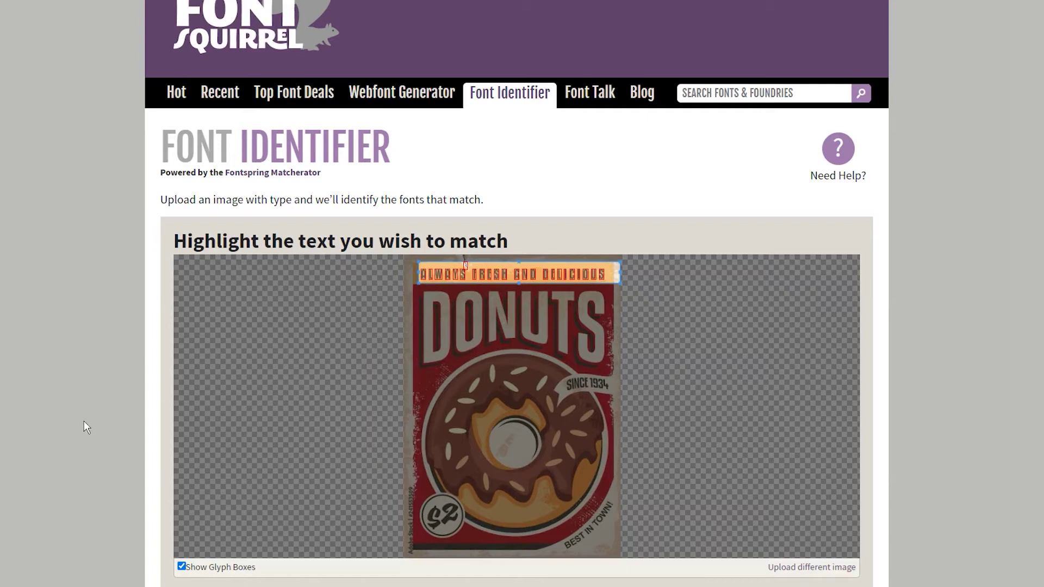
pyautogui.scroll(-2, 84, 425)
pyautogui.scroll(-1, 84, 421)
pyautogui.click(207, 436)
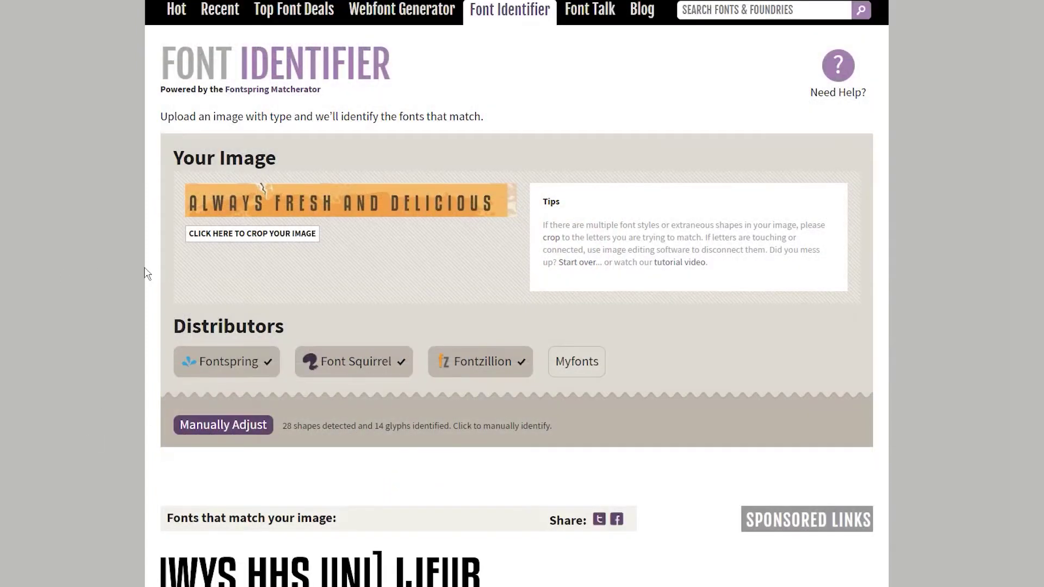
# Review the matching fonts, led by Kenyan Coffee Regular, Bw Stretch Bold and Factual JNL Regular.
pyautogui.scroll(-7, 326, 265)
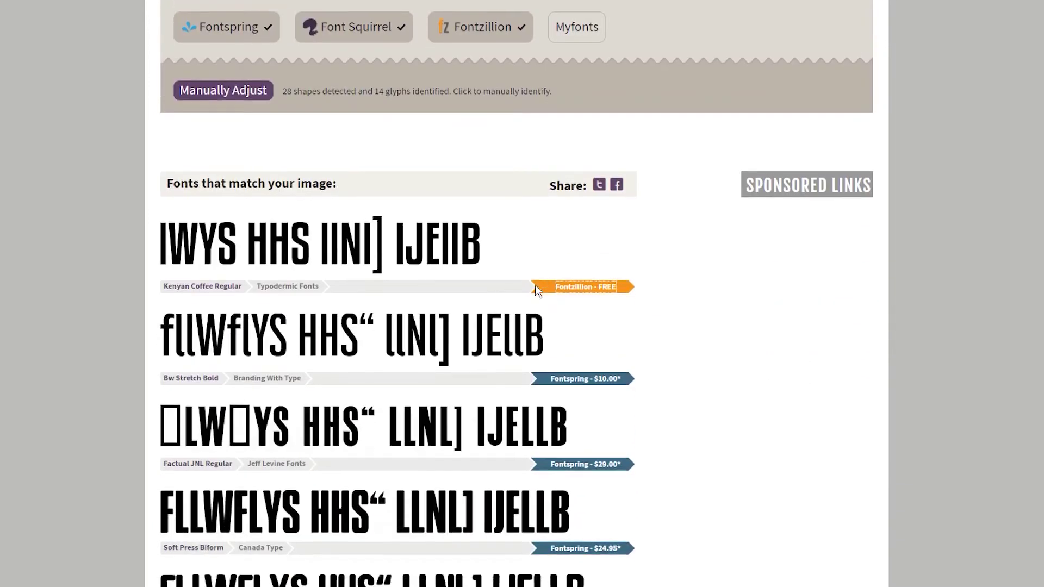
pyautogui.scroll(-1, 502, 227)
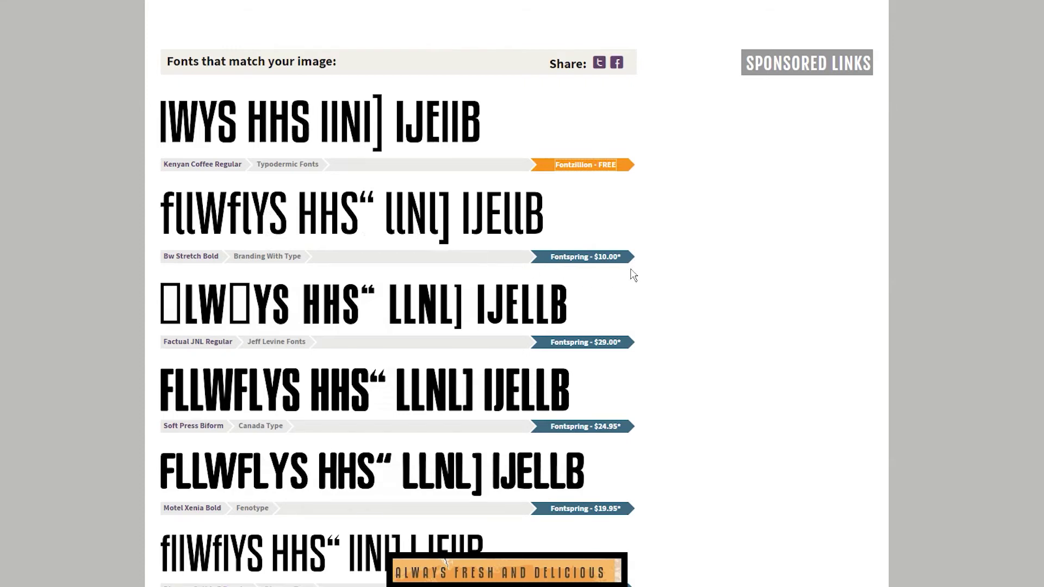
pyautogui.scroll(-1, 679, 275)
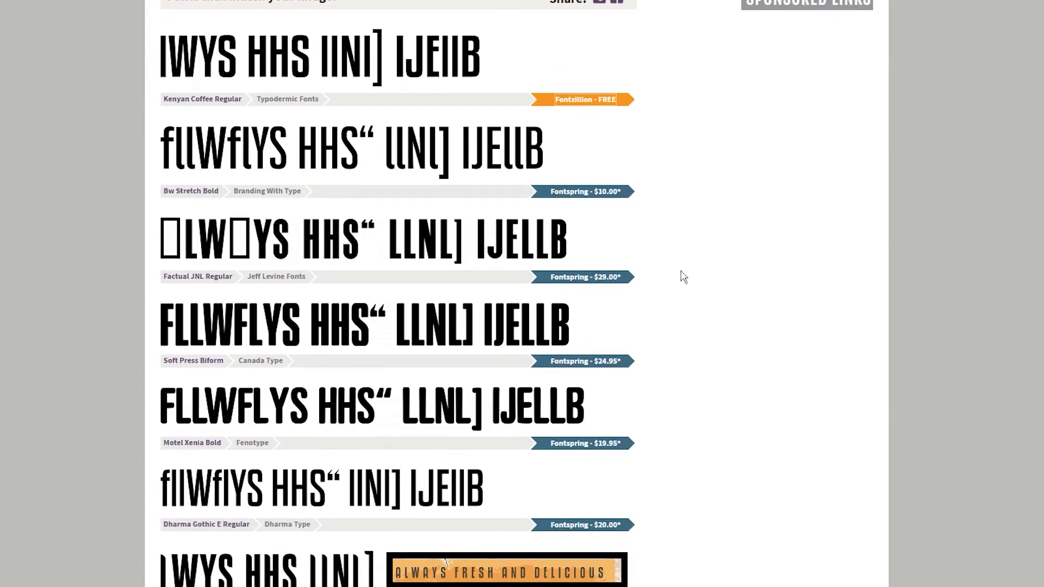
pyautogui.scroll(1, 680, 275)
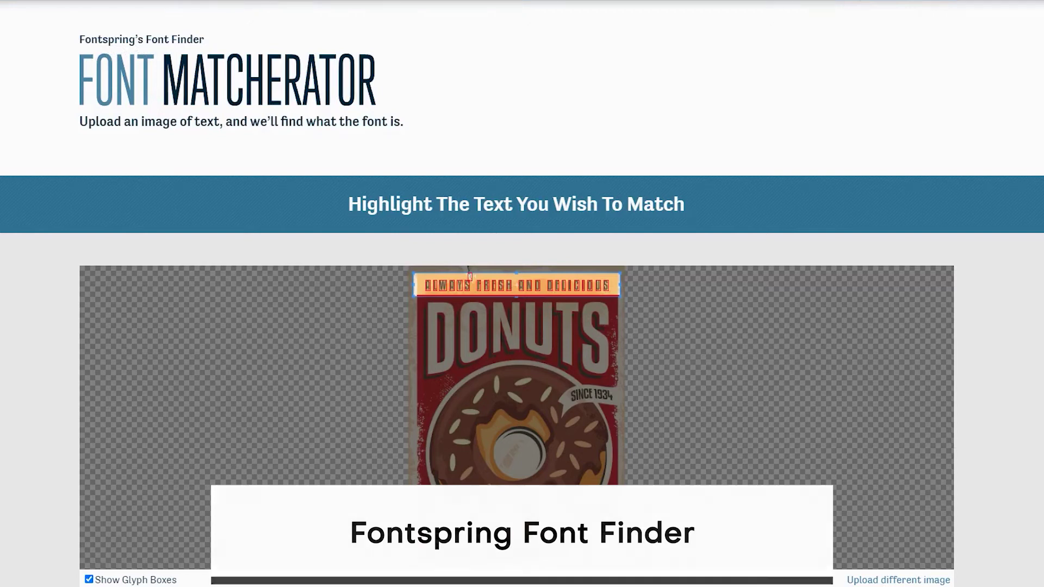
# Run Fontspring's Matcherator on the tagline and review the matches, topped by Factual JNL.
pyautogui.scroll(-1, 522, 348)
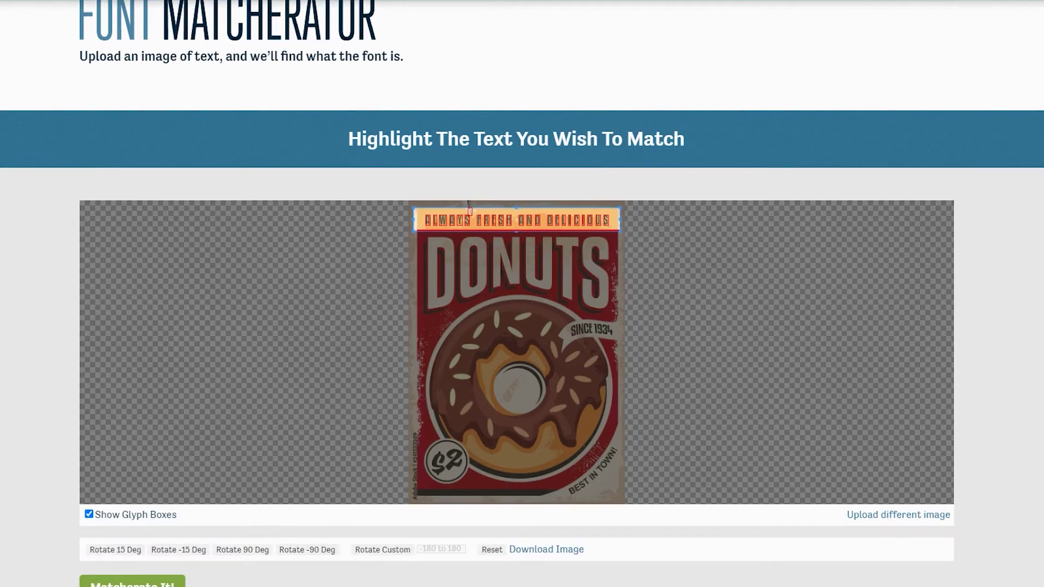
pyautogui.scroll(-1, 521, 348)
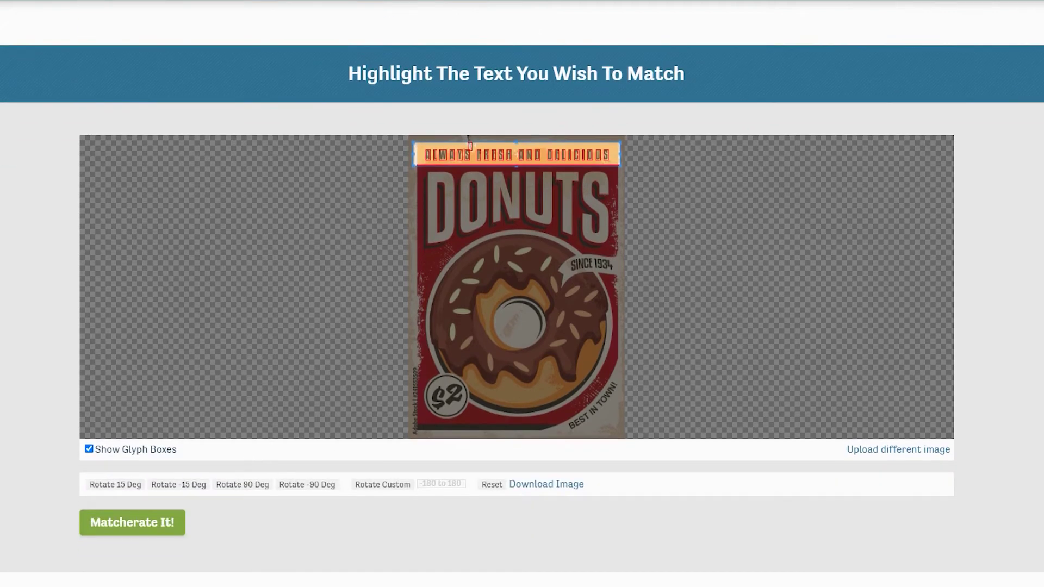
pyautogui.click(140, 528)
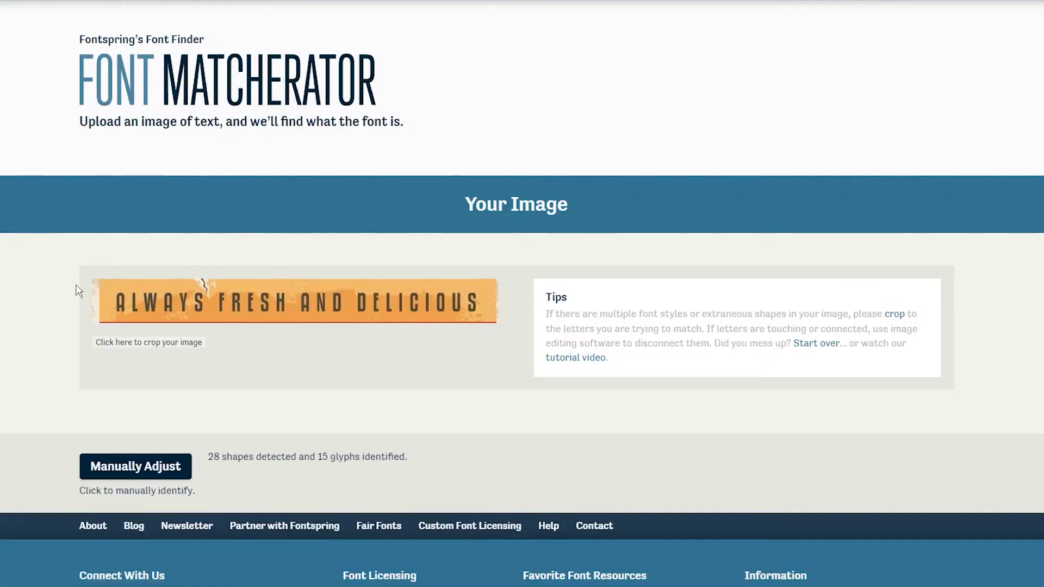
pyautogui.scroll(-1, 23, 288)
pyautogui.scroll(-2, 24, 289)
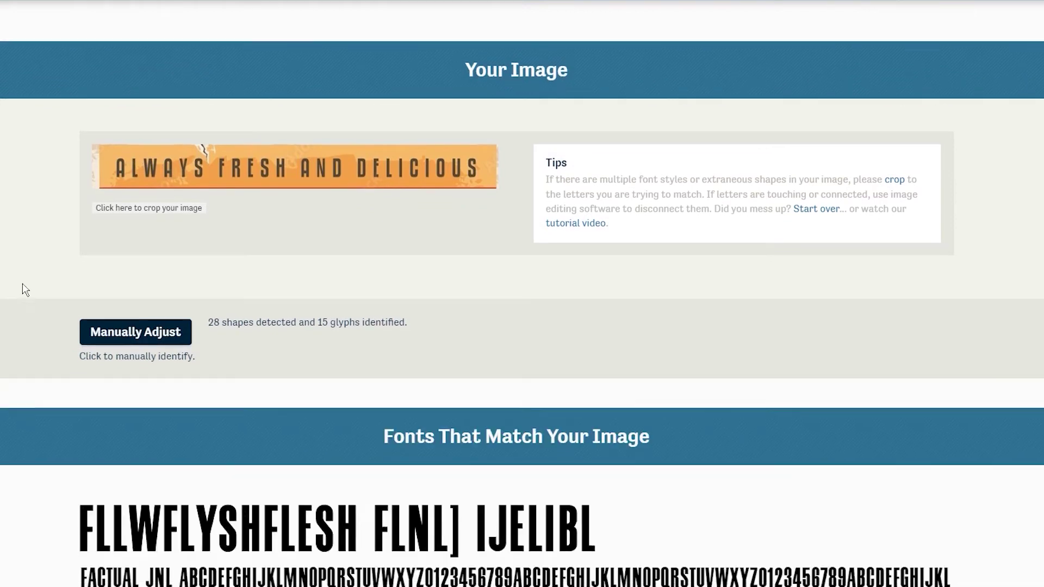
pyautogui.scroll(-5, 26, 290)
pyautogui.scroll(-1, 26, 289)
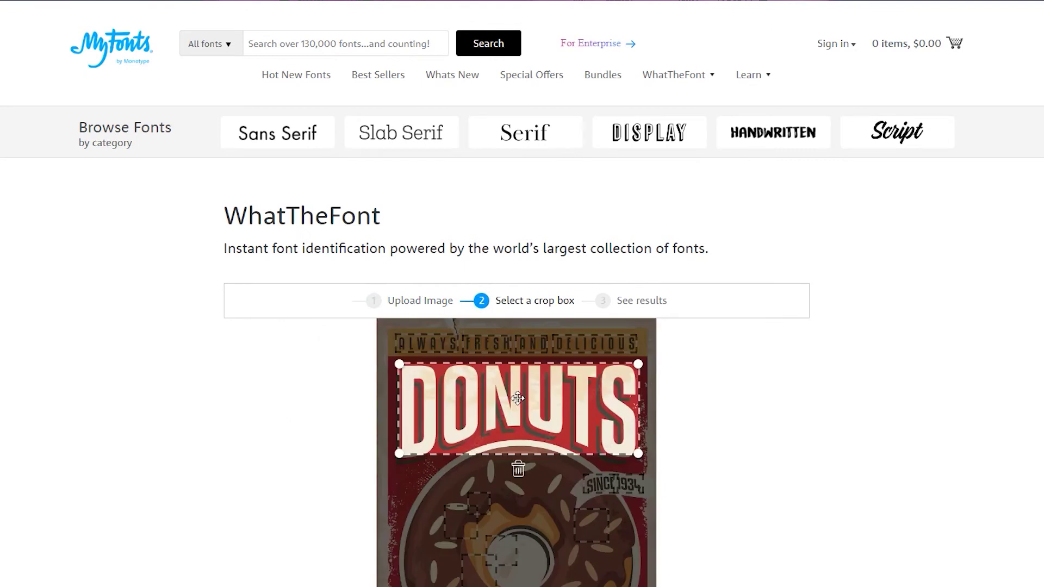
# Move WhatTheFont's crop box from DONUTS to the ALWAYS FRESH AND DELICIOUS line and identify it.
pyautogui.click(516, 376)
pyautogui.moveTo(516, 376); pyautogui.dragTo(511, 364)
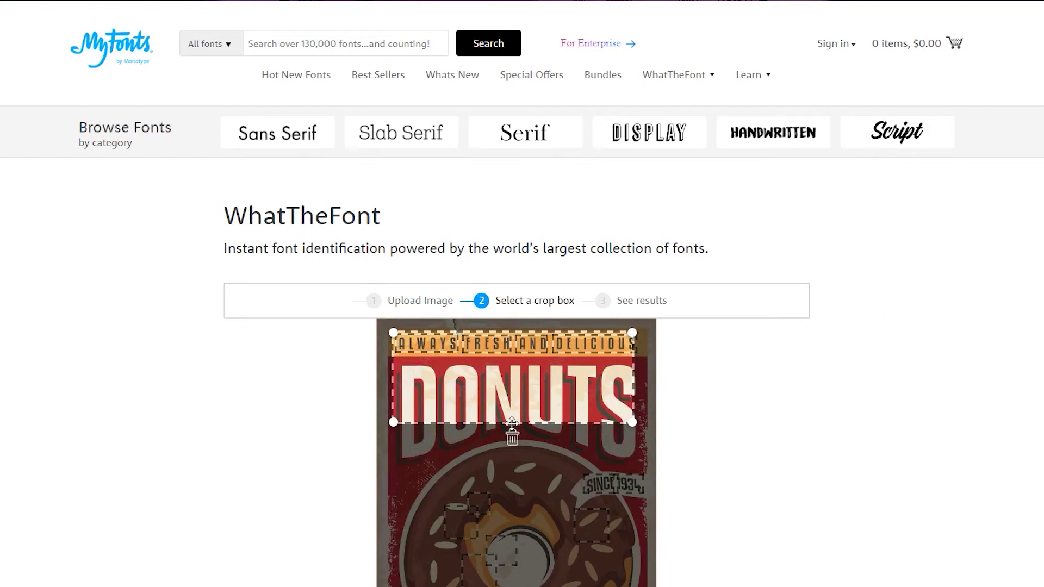
pyautogui.moveTo(512, 423); pyautogui.dragTo(514, 418)
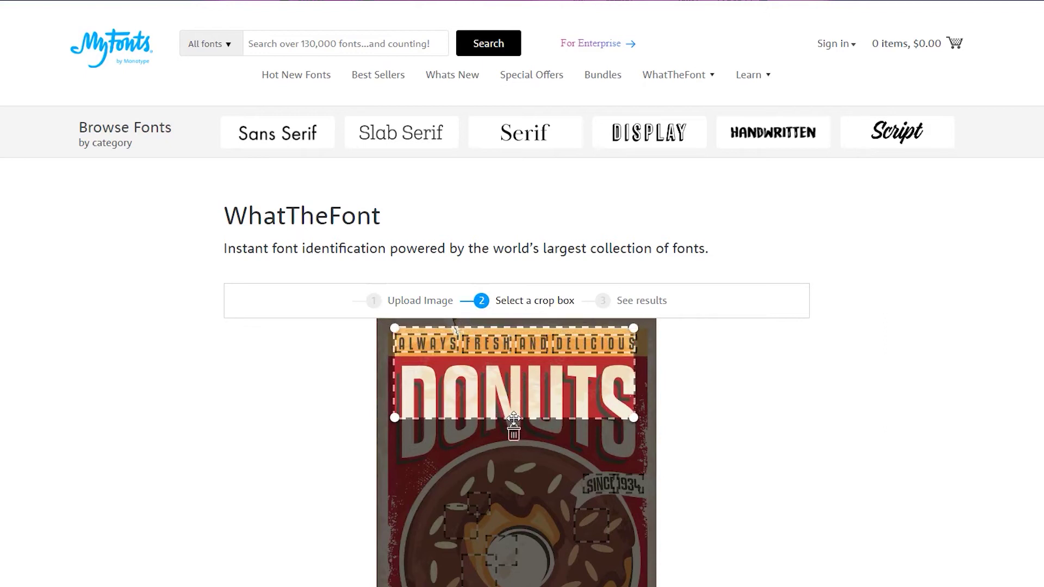
pyautogui.moveTo(395, 418); pyautogui.dragTo(393, 356)
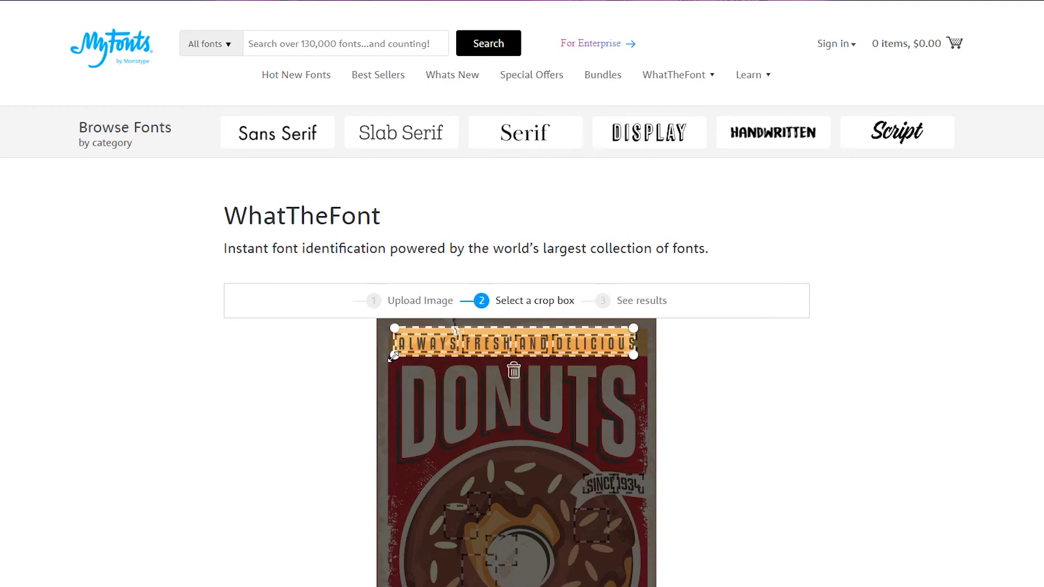
pyautogui.scroll(-3, 352, 367)
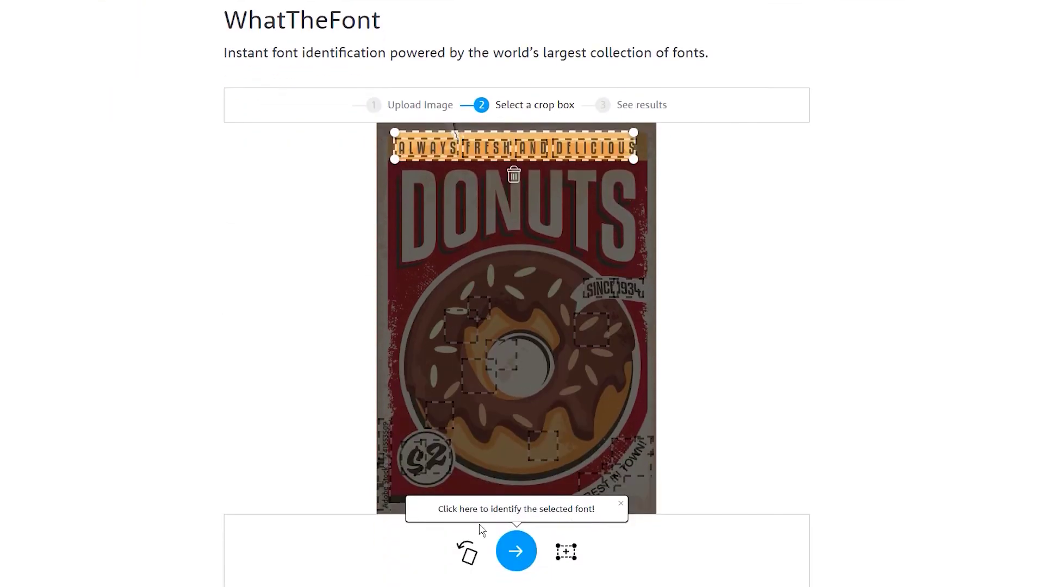
pyautogui.click(514, 554)
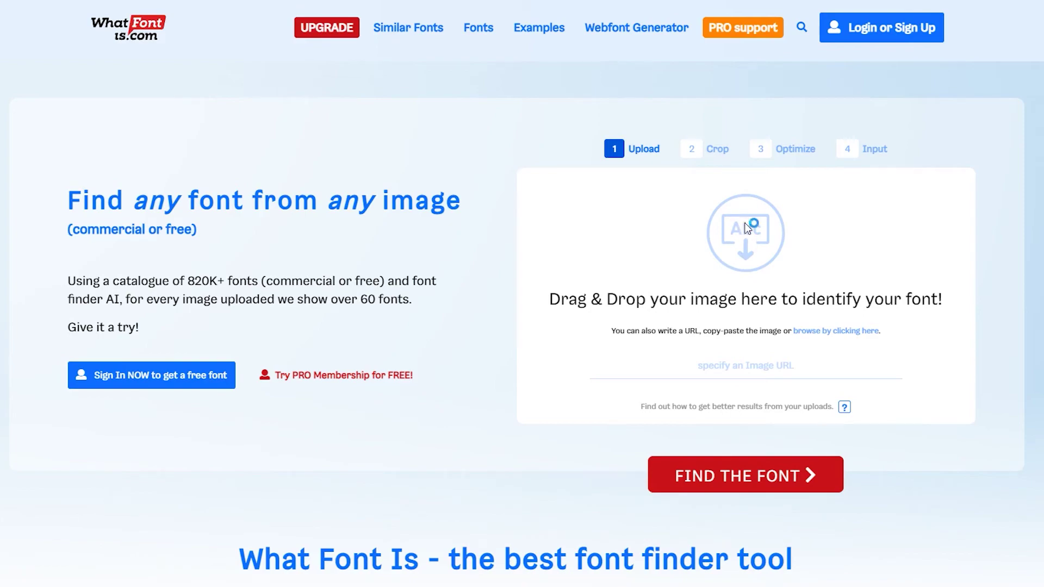
# Upload the poster to WhatFontIs, crop it tightly to the tagline, and proceed to optimization.
pyautogui.hotkey('ctrl', 'v')
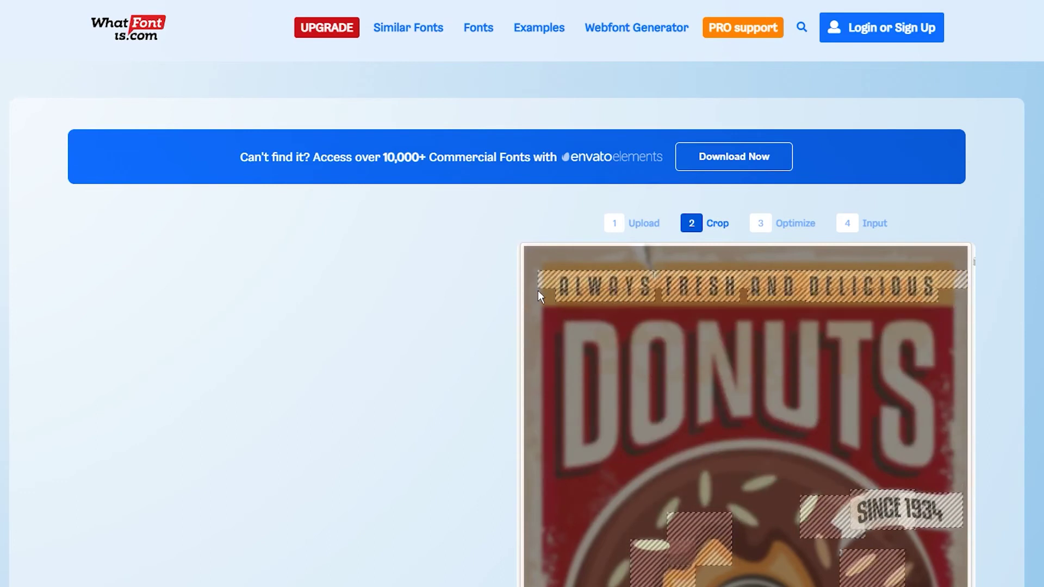
pyautogui.click(542, 301)
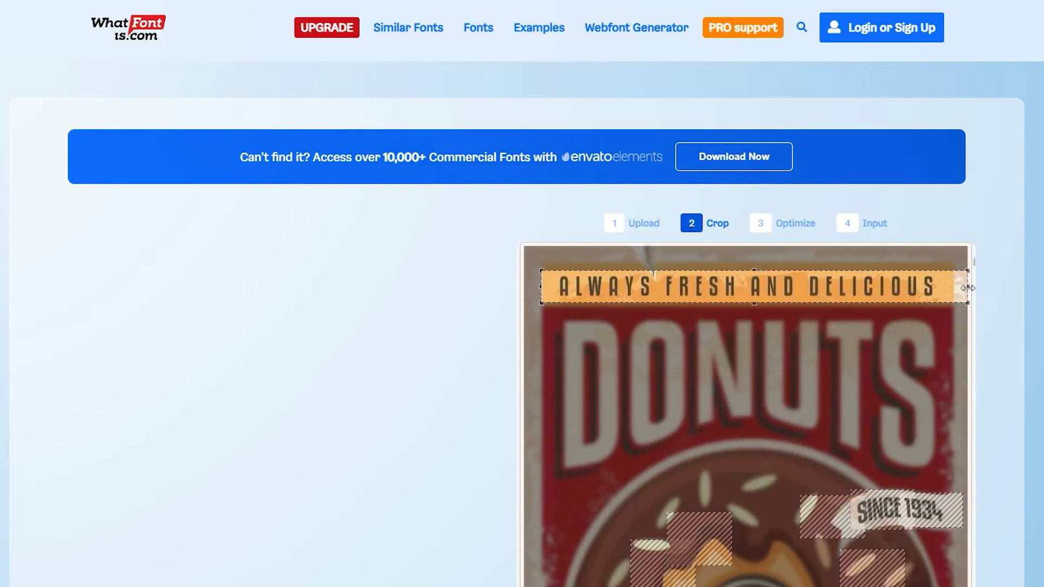
pyautogui.moveTo(952, 287); pyautogui.dragTo(942, 286)
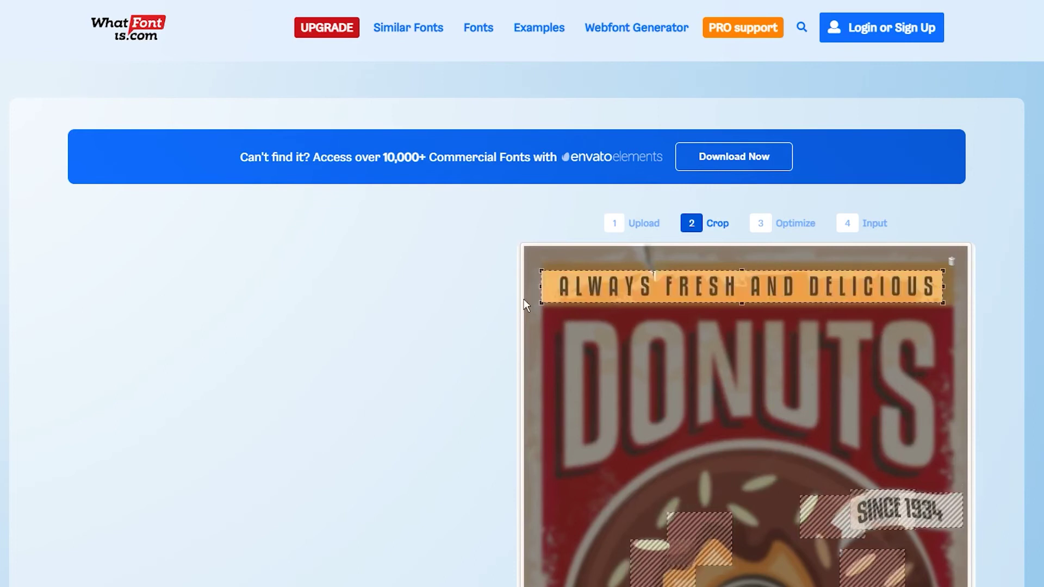
pyautogui.scroll(-8, 500, 308)
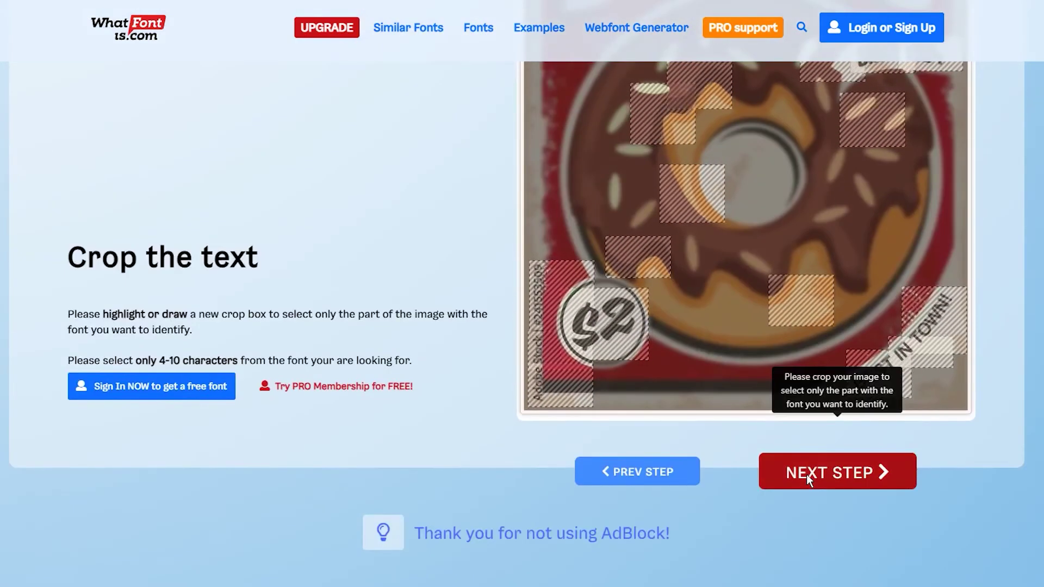
pyautogui.click(806, 474)
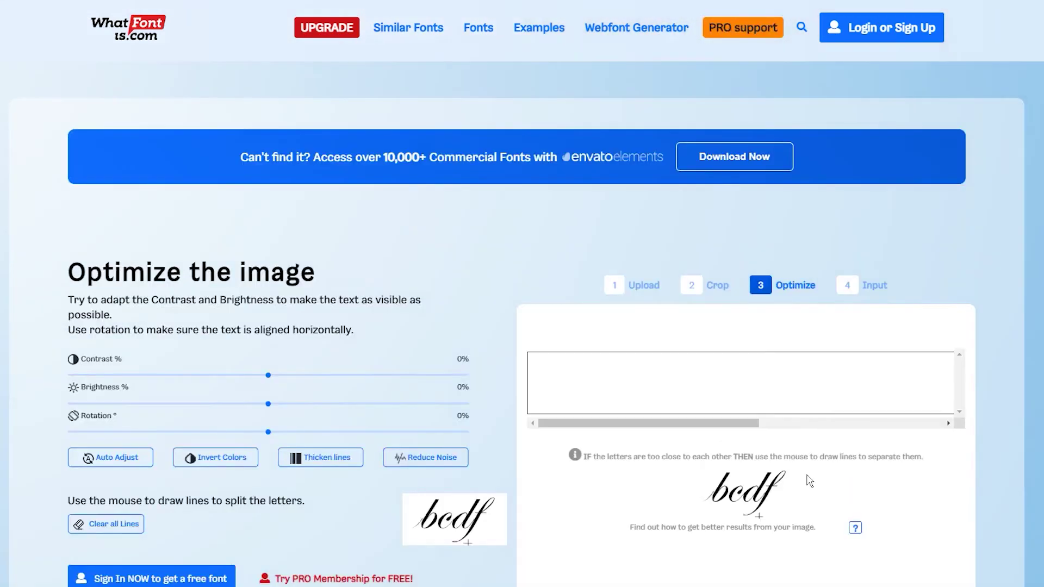
# Enter the characters 'always' for the detected glyphs and search, returning 60 matching fonts.
pyautogui.scroll(-2, 810, 481)
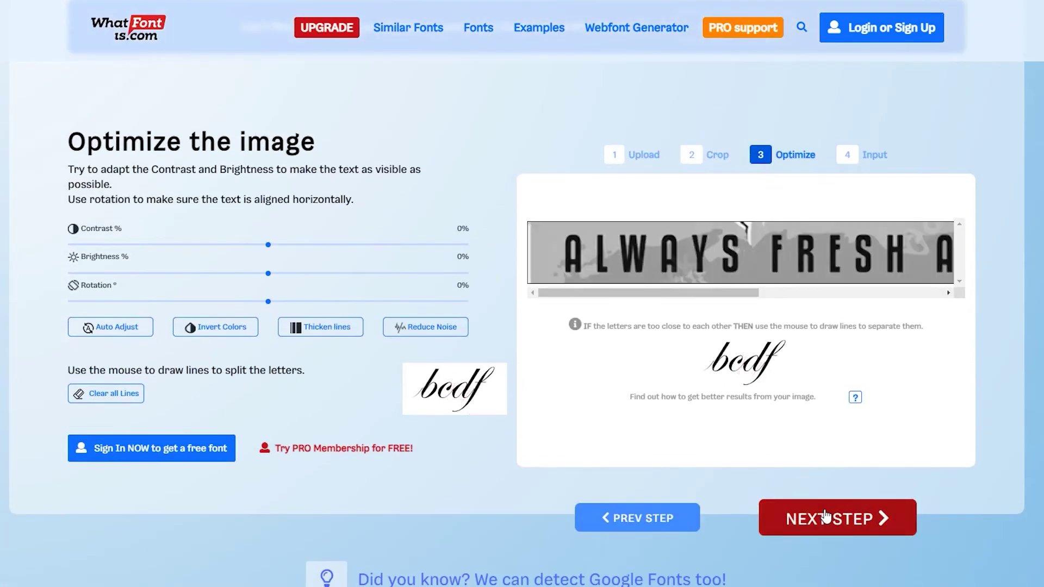
pyautogui.click(825, 517)
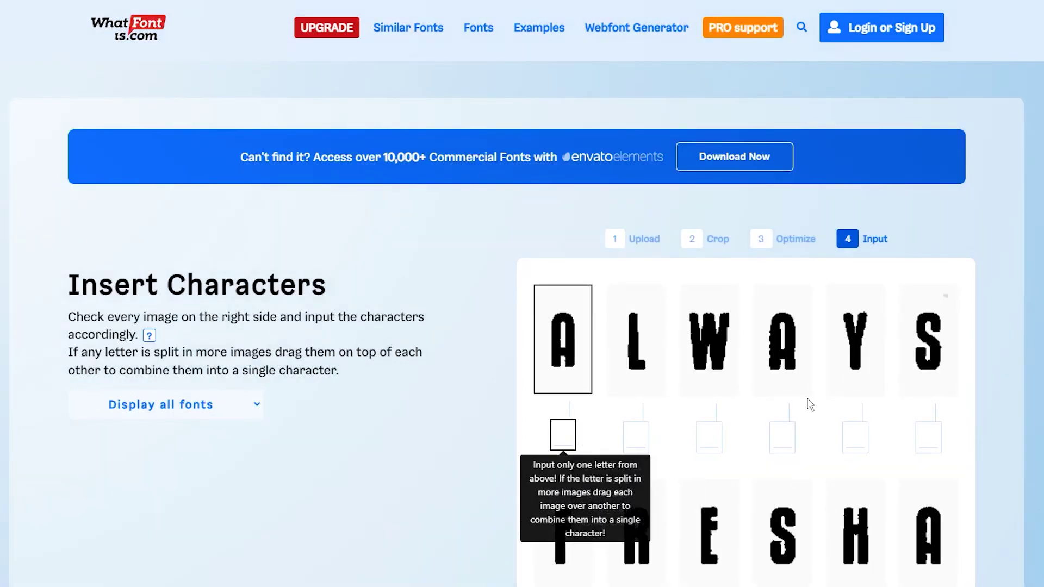
pyautogui.write('al')
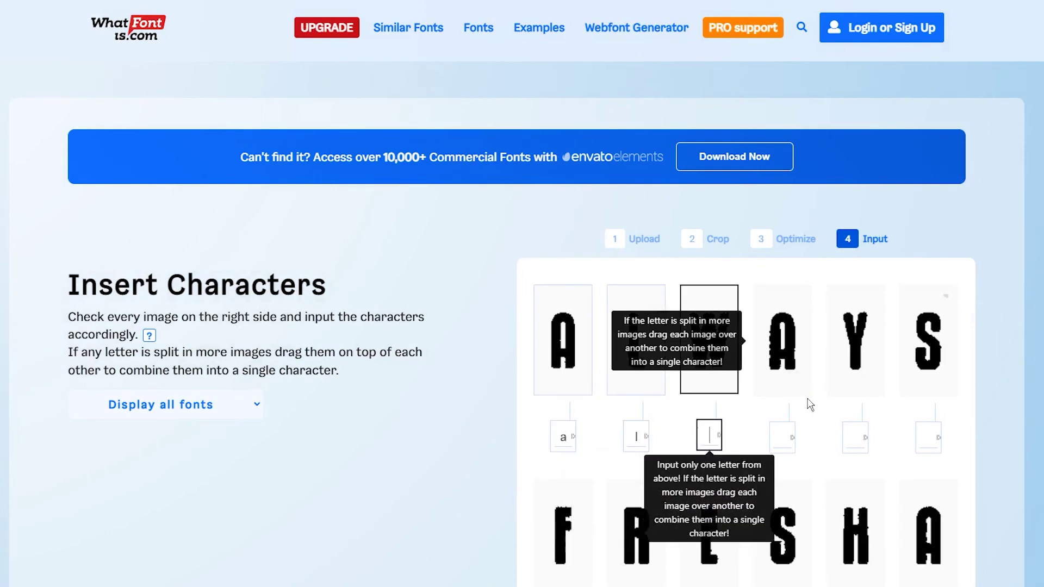
pyautogui.write('ways')
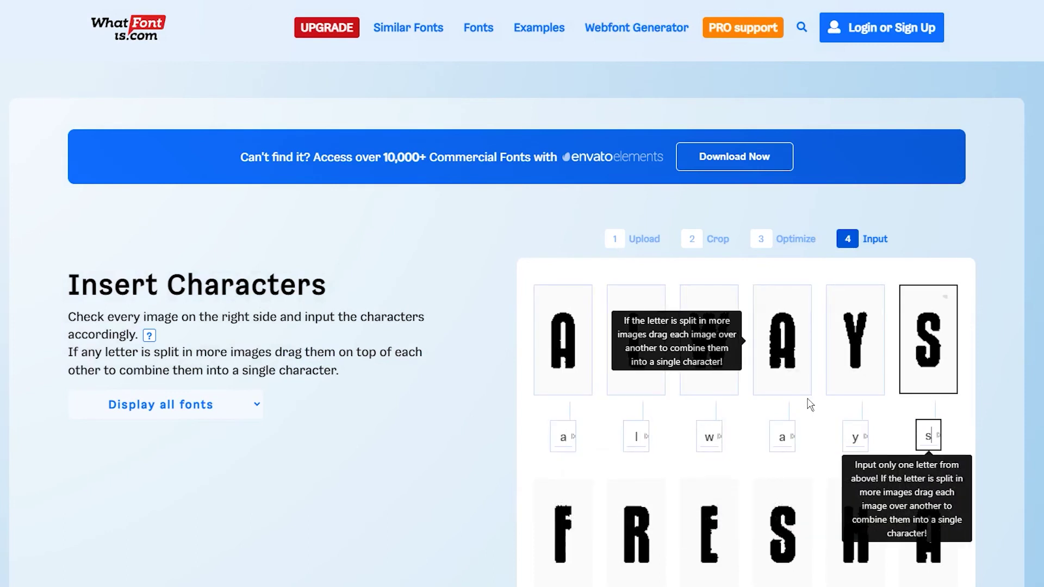
pyautogui.scroll(-8, 960, 375)
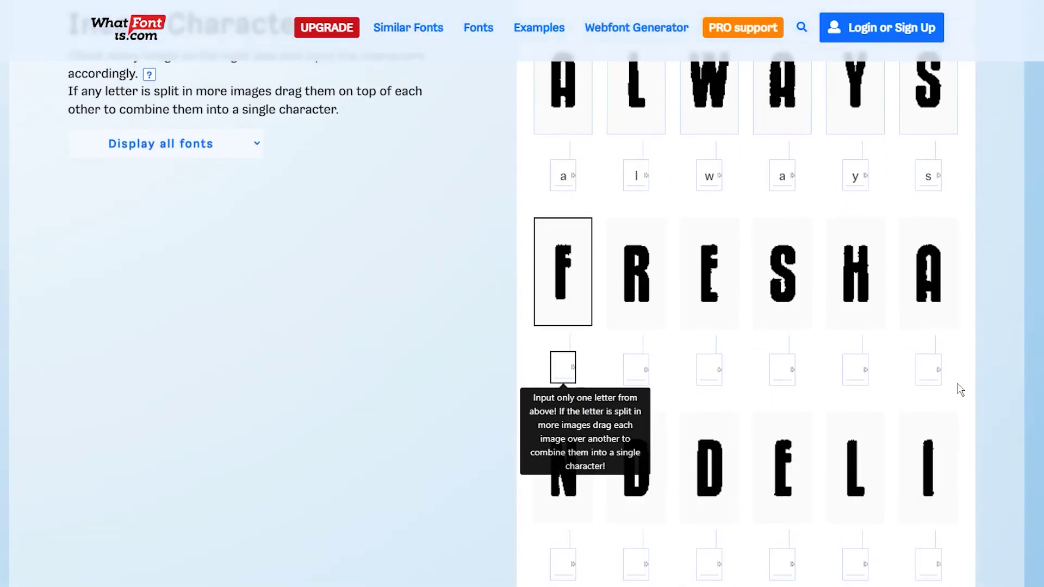
pyautogui.scroll(-3, 960, 388)
pyautogui.click(837, 584)
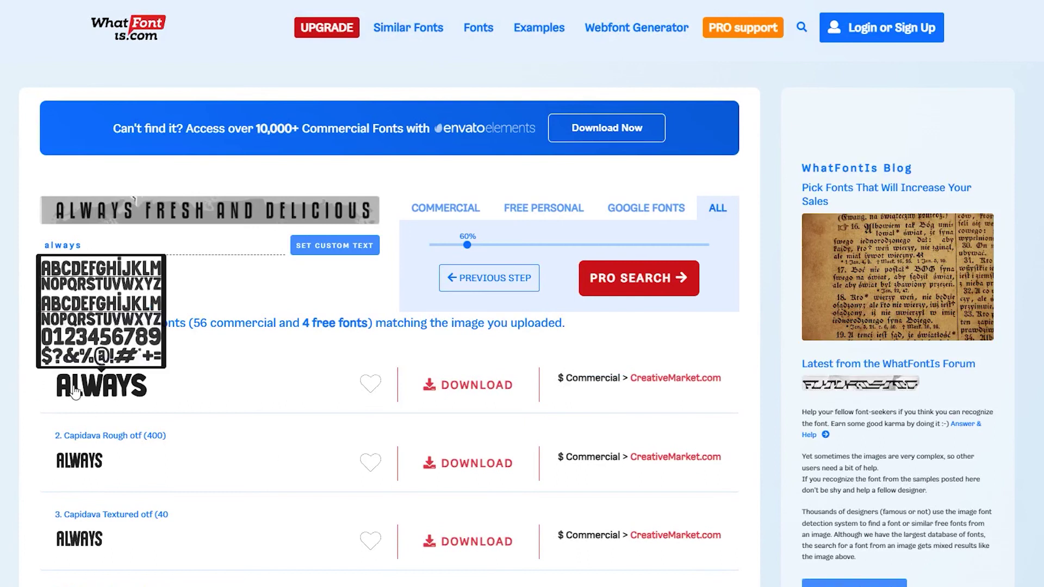
# Filter the WhatFontIs results to fonts free for personal use, led by Living Hell.
pyautogui.click(527, 207)
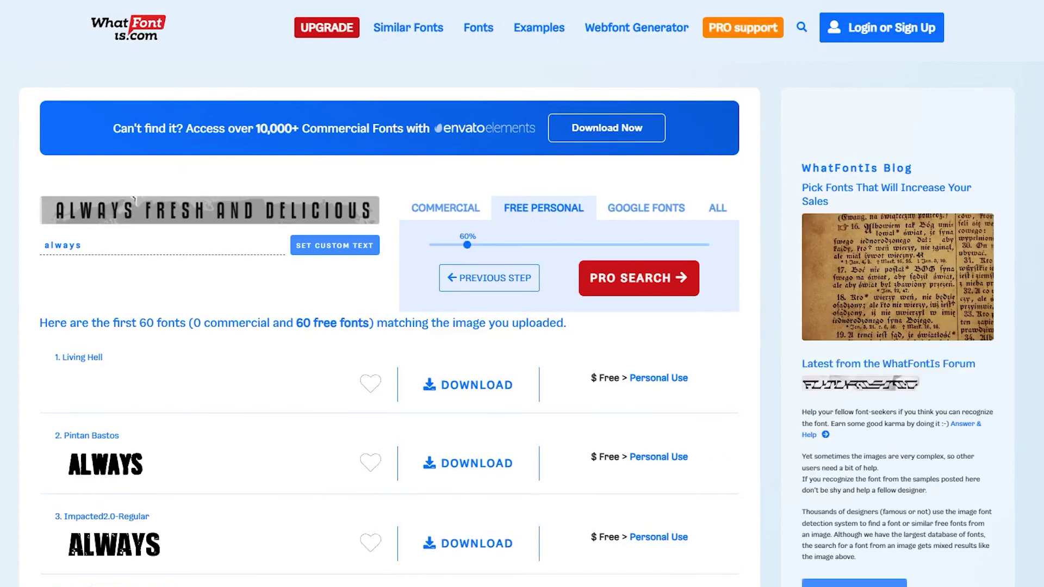
pyautogui.scroll(-1, 52, 338)
pyautogui.moveTo(120, 332)
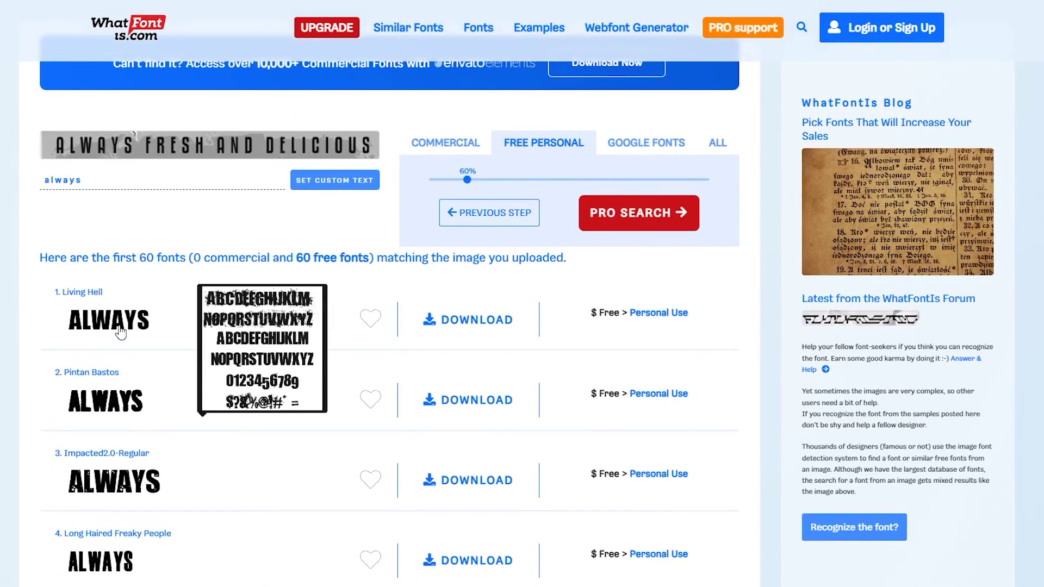